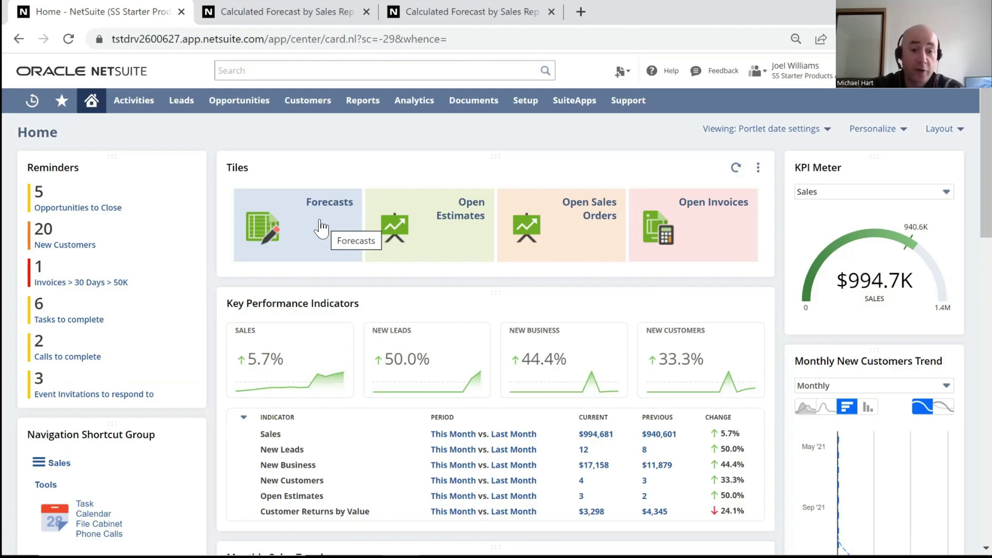
Open another Calculated Forecast by Sales Rep tab and switch the KPI Meter to New Leads, then New Customers.
{"action": "left_click", "coordinate": [320, 223]}
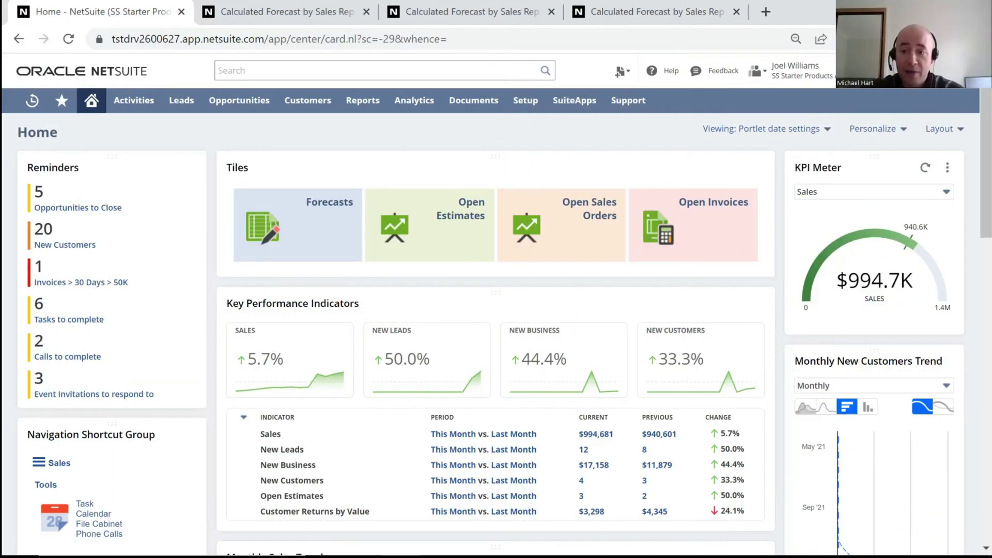
{"action": "mouse_move", "coordinate": [822, 252]}
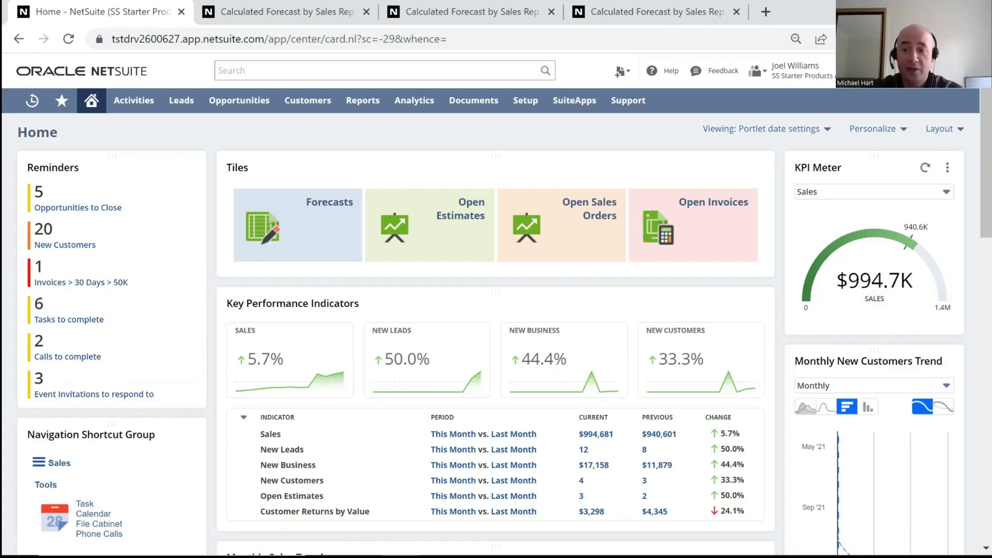
{"action": "left_click", "coordinate": [837, 192]}
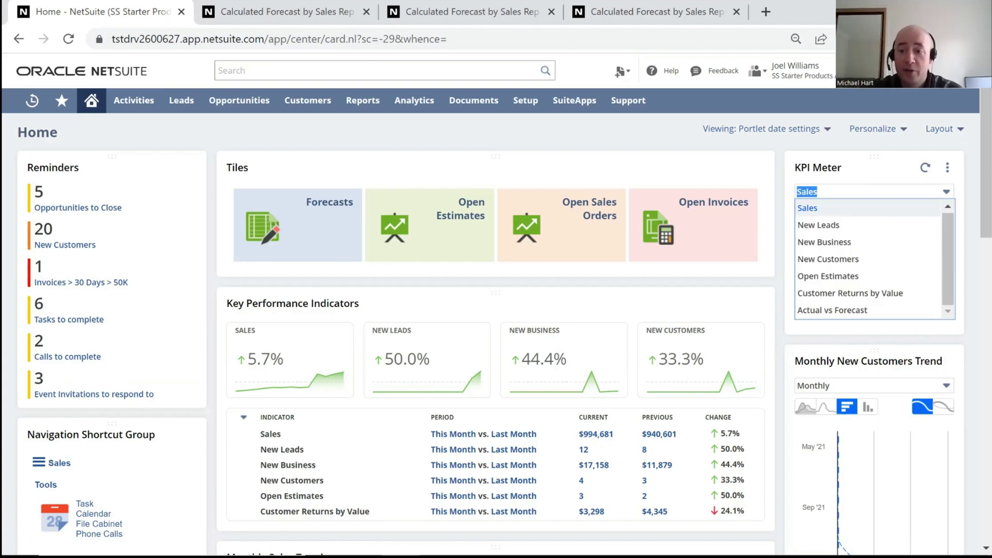
{"action": "left_click", "coordinate": [837, 226]}
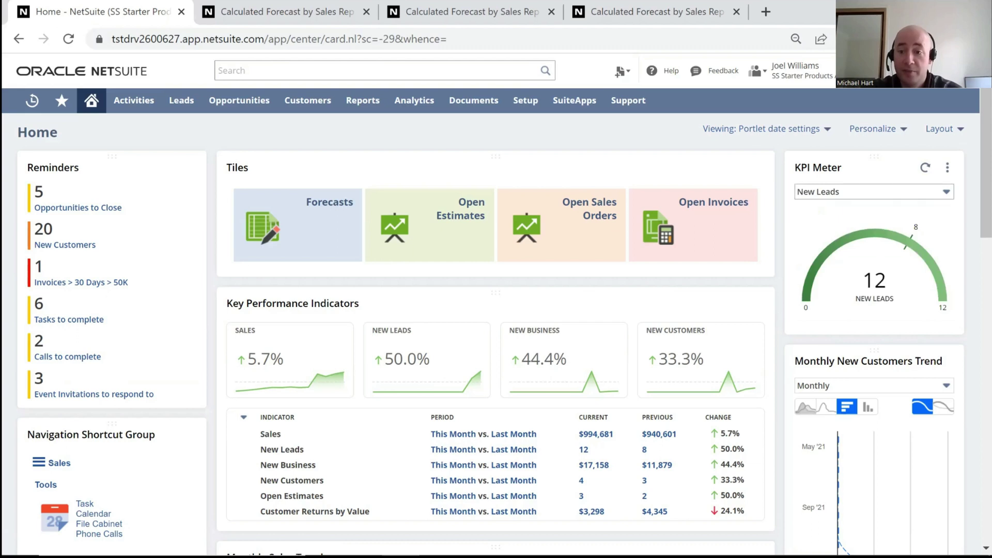
{"action": "left_click", "coordinate": [837, 192]}
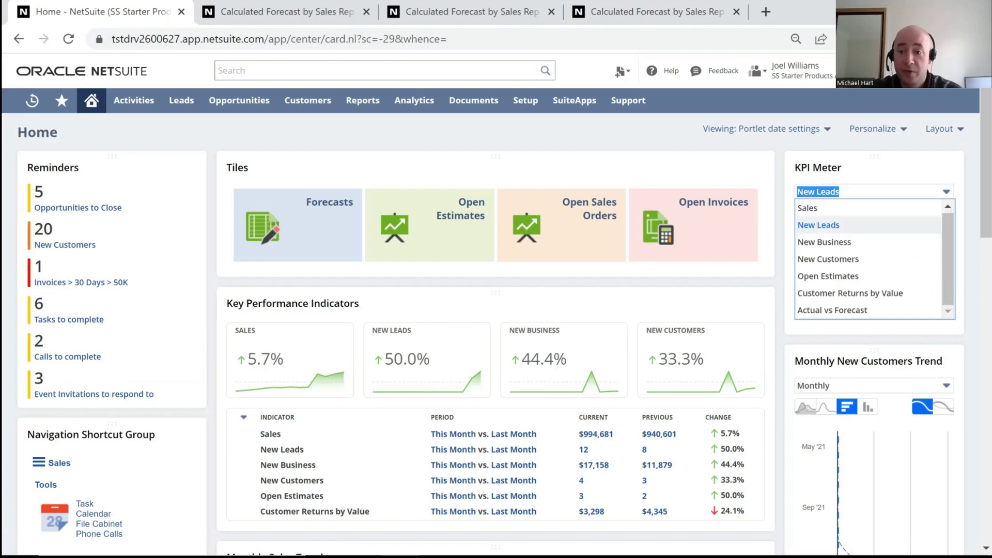
{"action": "left_click", "coordinate": [827, 259]}
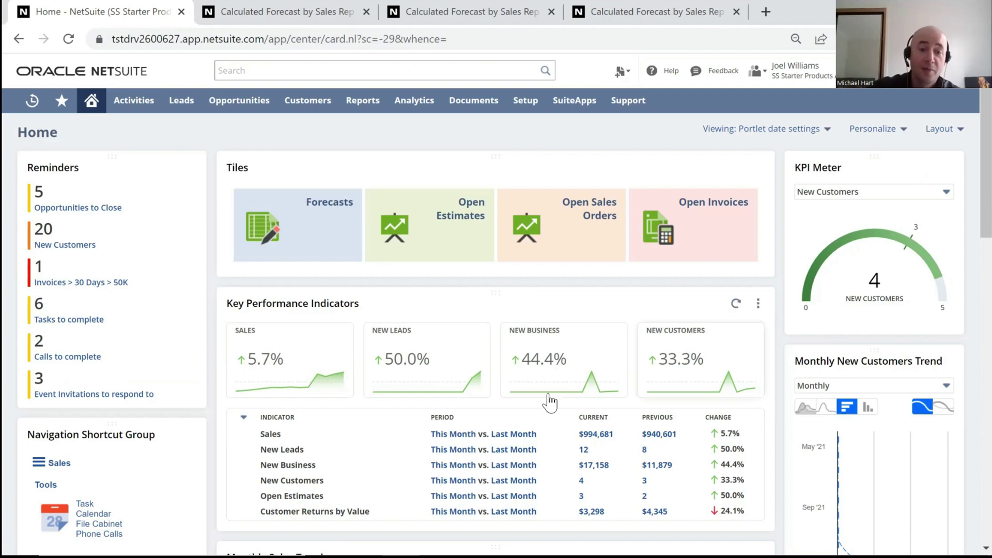
View the $994,681 Sales breakdown, then switch the sales trend chart to Weekly and then Daily.
{"action": "scroll", "coordinate": [532, 357], "scroll_direction": "down", "scroll_amount": 1}
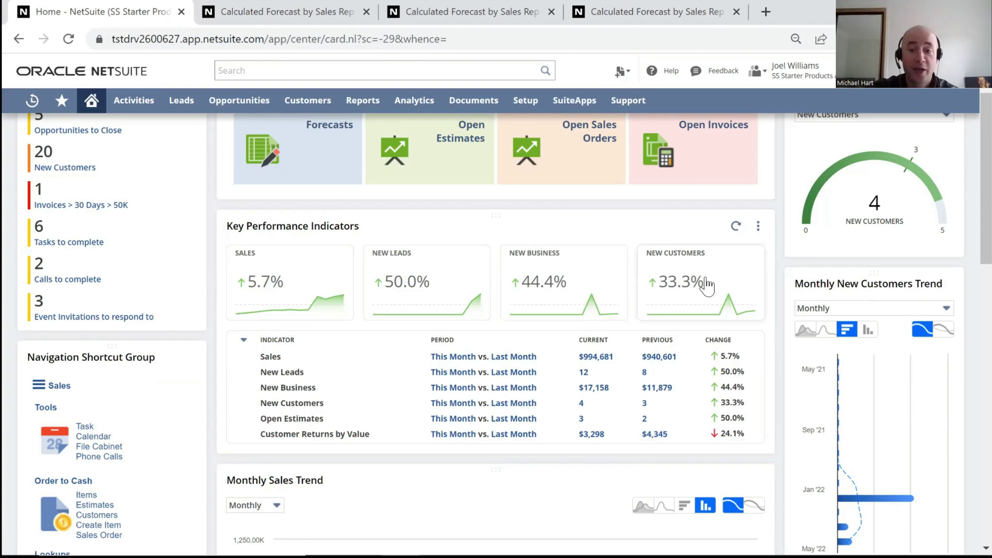
{"action": "left_click", "coordinate": [596, 357]}
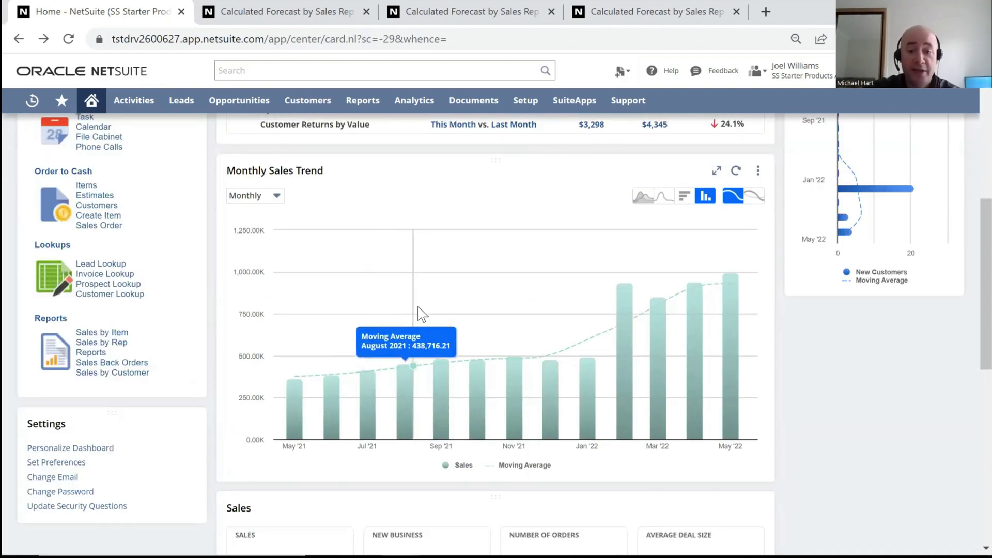
{"action": "left_click", "coordinate": [277, 199]}
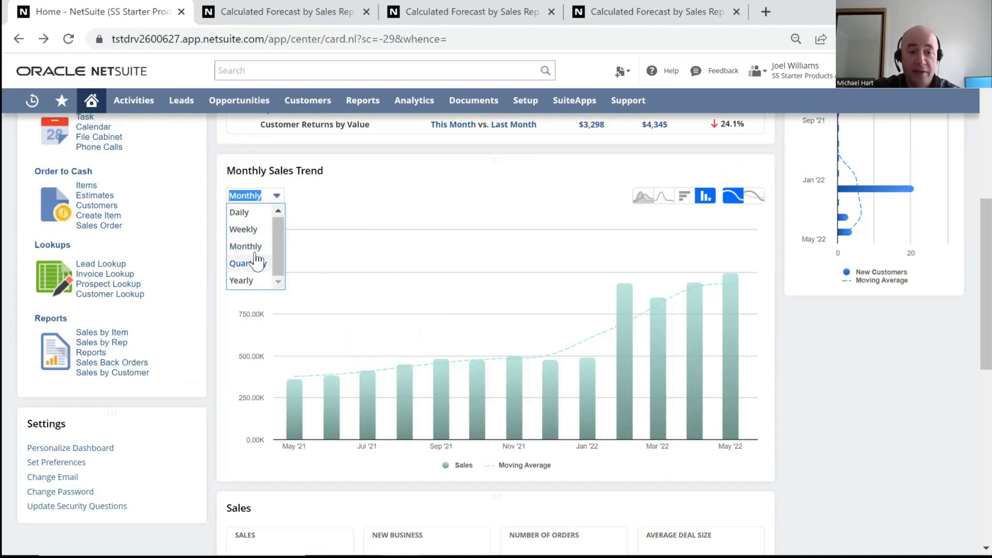
{"action": "left_click", "coordinate": [243, 229]}
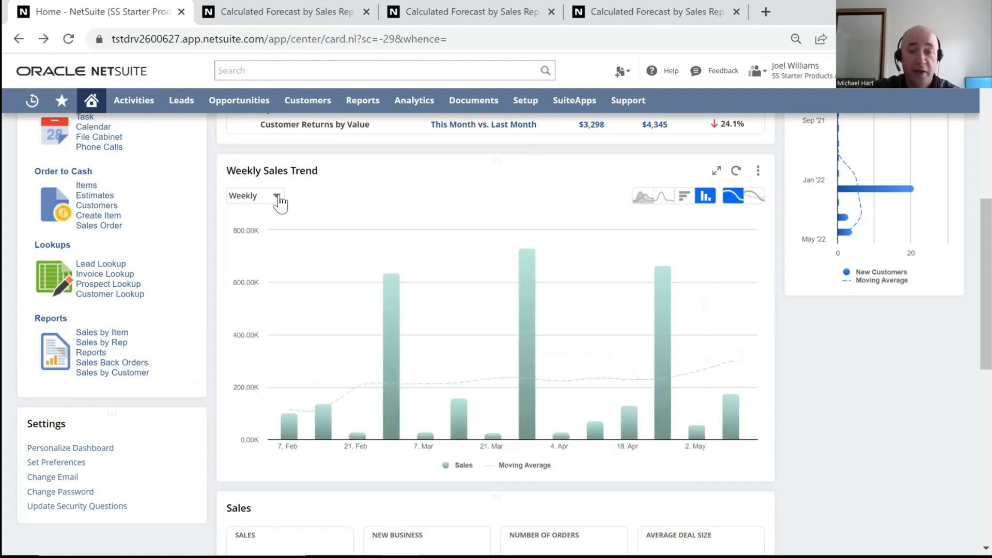
{"action": "left_click", "coordinate": [276, 195]}
{"action": "left_click", "coordinate": [239, 212]}
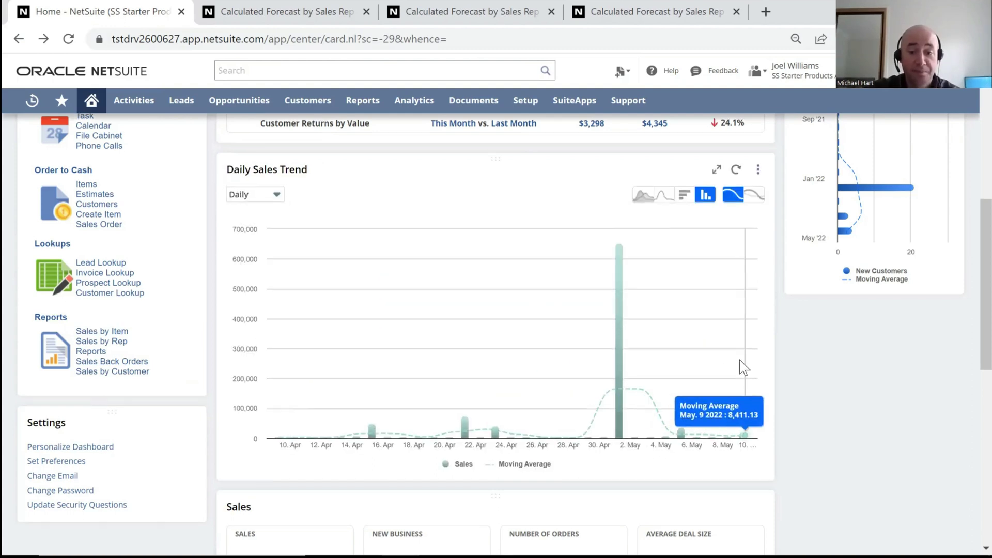
{"action": "scroll", "coordinate": [742, 365], "scroll_direction": "down", "scroll_amount": 5}
{"action": "scroll", "coordinate": [734, 370], "scroll_direction": "down", "scroll_amount": 2}
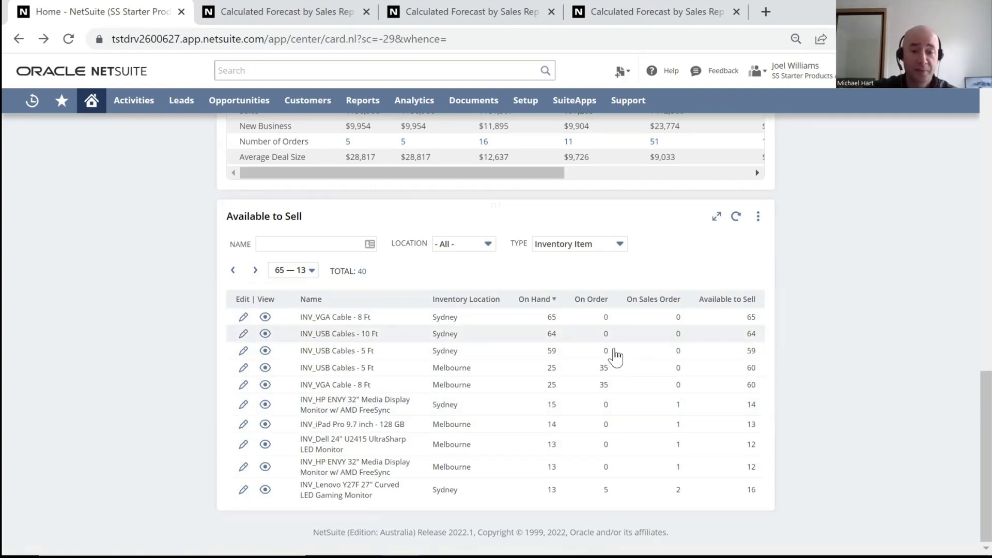
{"action": "scroll", "coordinate": [614, 355], "scroll_direction": "up", "scroll_amount": 3}
{"action": "scroll", "coordinate": [614, 359], "scroll_direction": "up", "scroll_amount": 10}
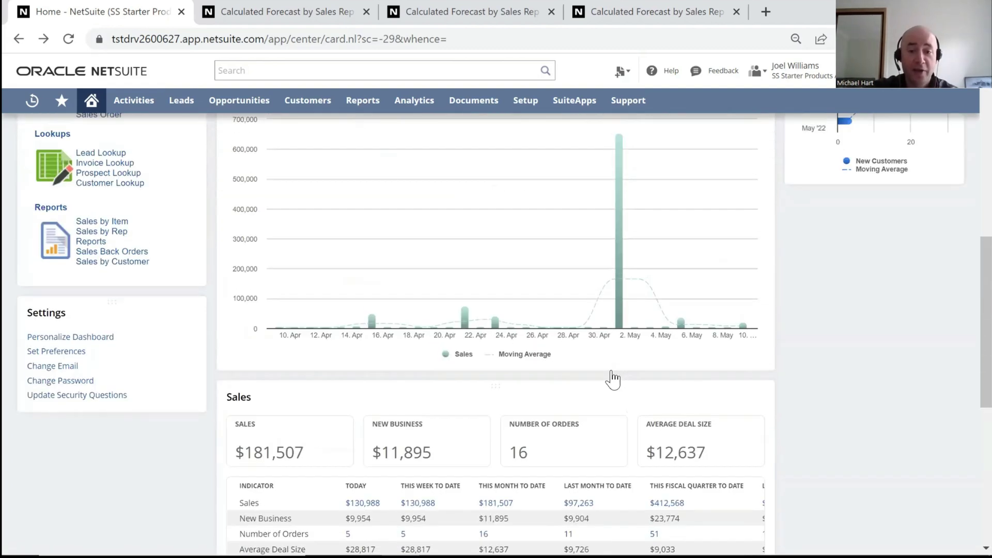
{"action": "scroll", "coordinate": [613, 378], "scroll_direction": "up", "scroll_amount": 5}
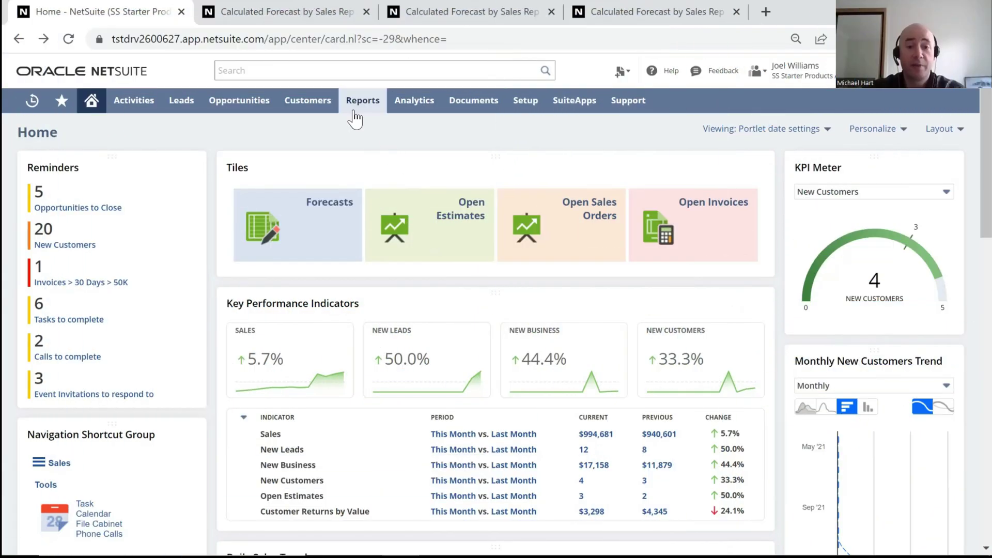
Go to the Opportunities overview dashboard and expand its Opportunities list to a full-page view.
{"action": "mouse_move", "coordinate": [345, 124]}
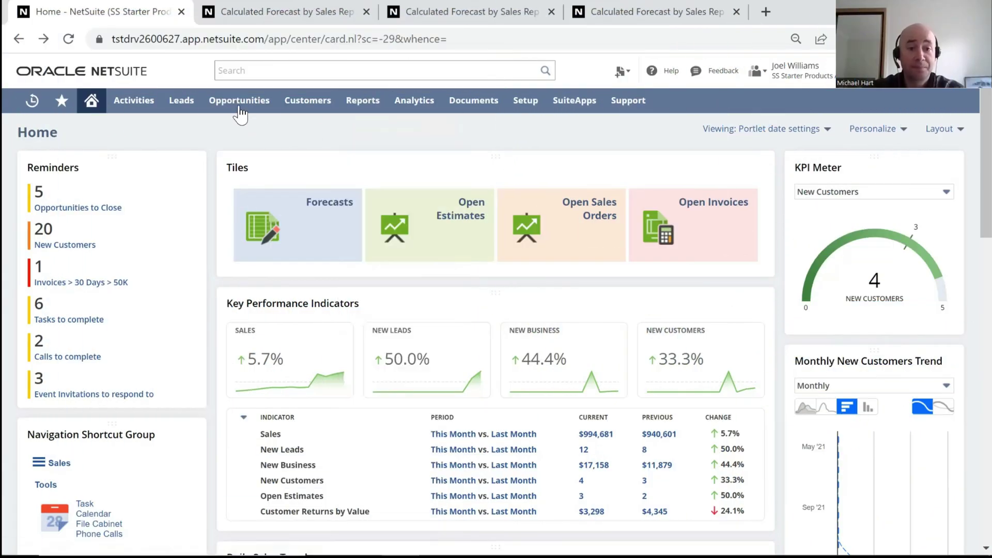
{"action": "mouse_move", "coordinate": [239, 114]}
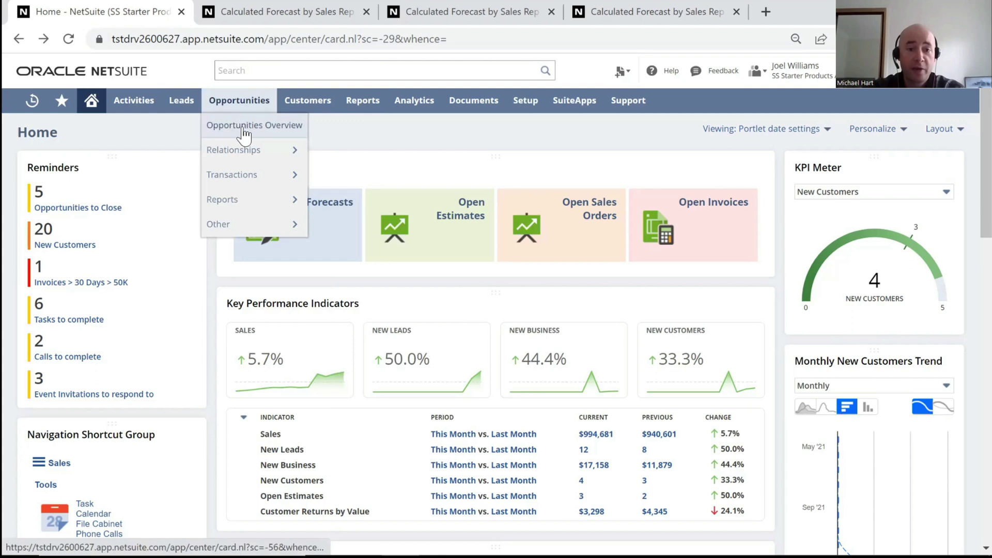
{"action": "left_click", "coordinate": [247, 125]}
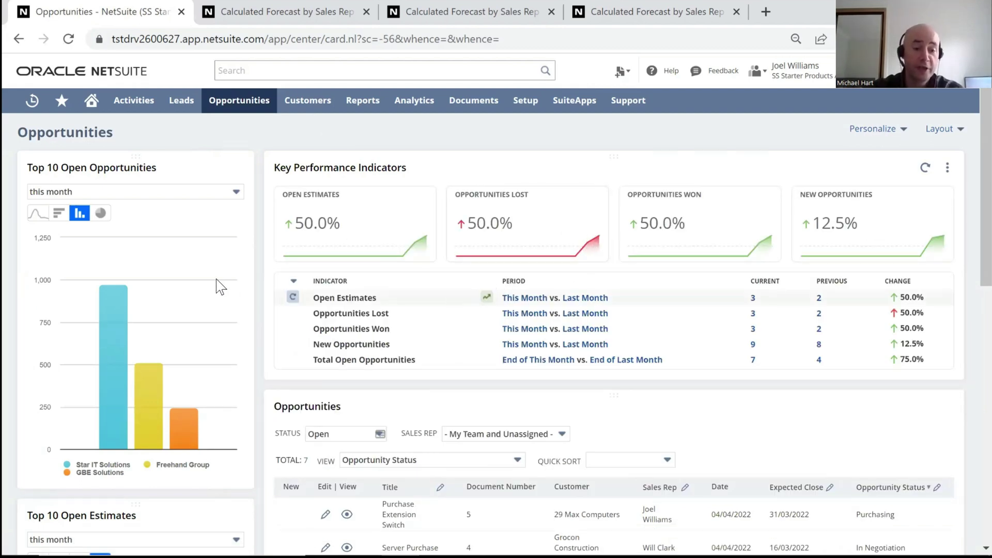
{"action": "scroll", "coordinate": [299, 305], "scroll_direction": "down", "scroll_amount": 3}
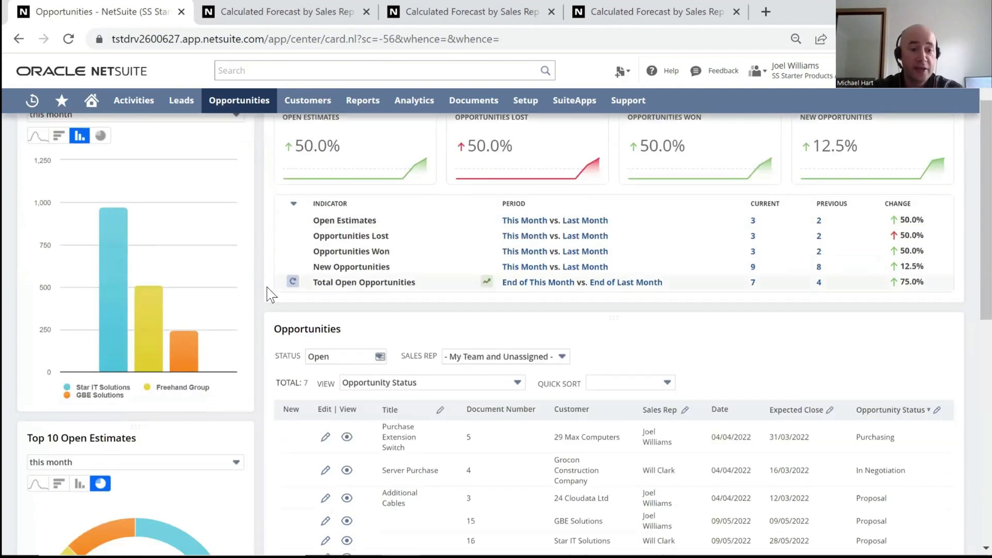
{"action": "scroll", "coordinate": [269, 292], "scroll_direction": "up", "scroll_amount": 3}
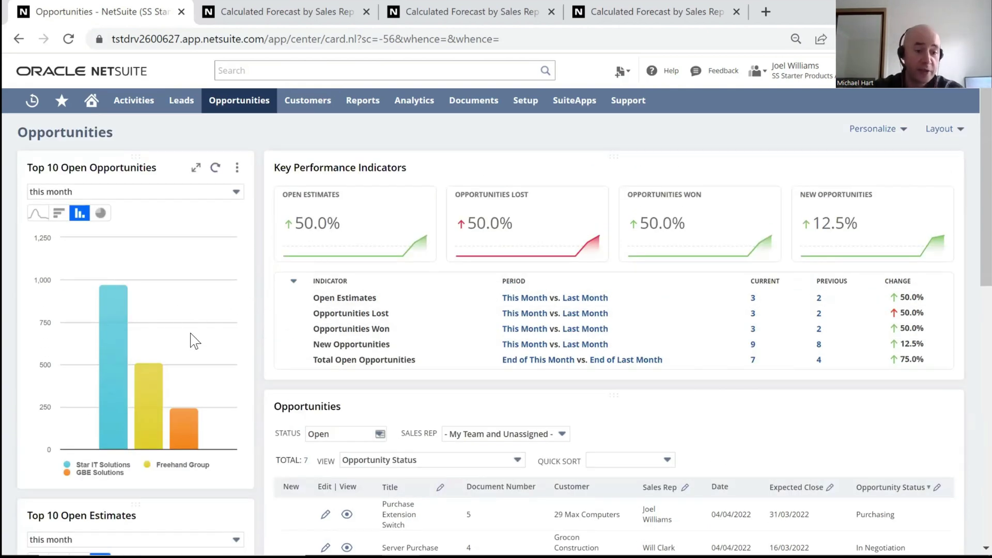
{"action": "scroll", "coordinate": [194, 340], "scroll_direction": "down", "scroll_amount": 9}
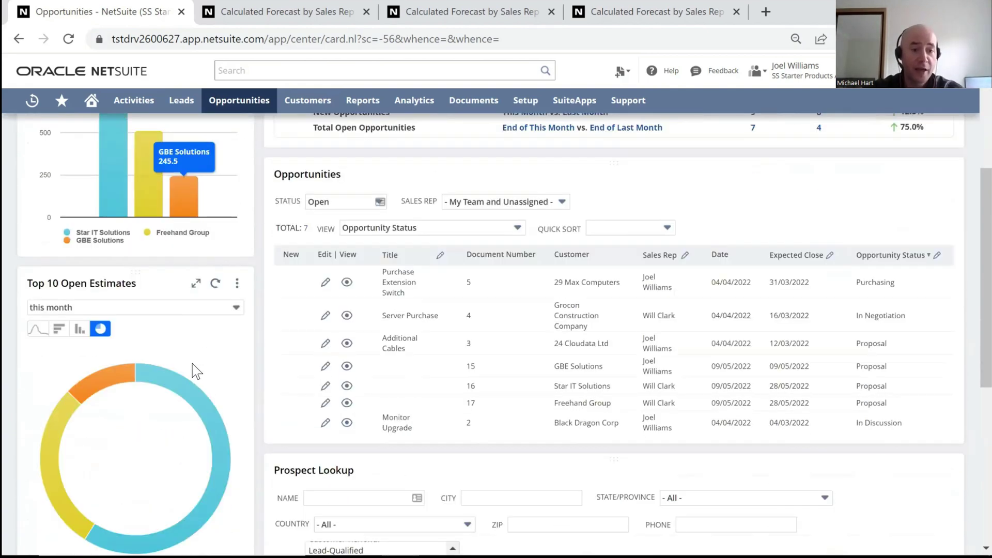
{"action": "scroll", "coordinate": [443, 376], "scroll_direction": "up", "scroll_amount": 9}
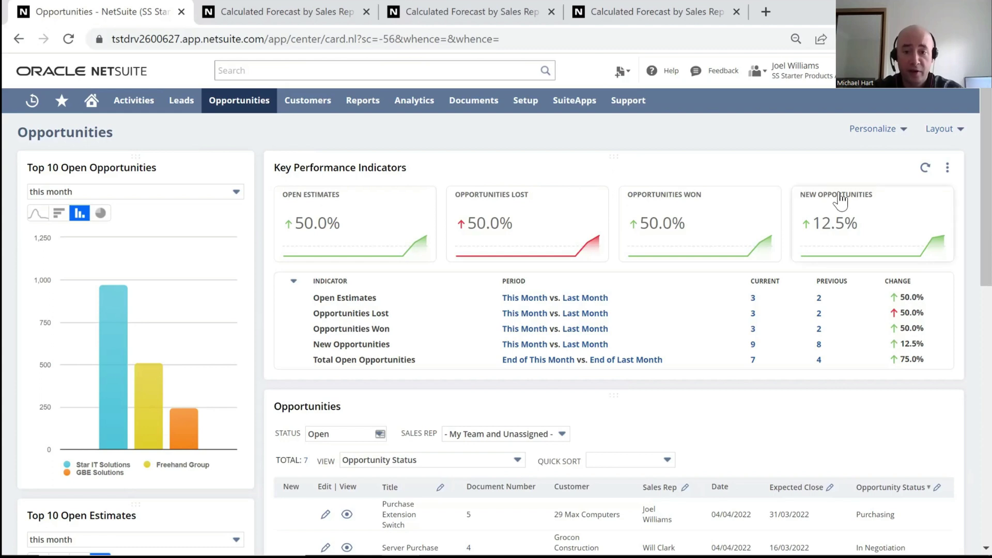
{"action": "scroll", "coordinate": [797, 262], "scroll_direction": "down", "scroll_amount": 5}
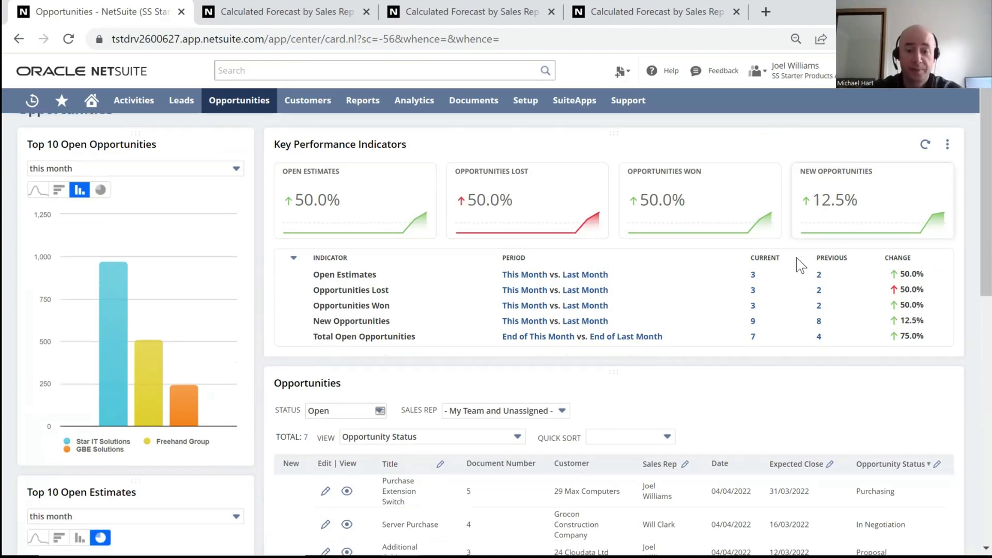
{"action": "scroll", "coordinate": [806, 262], "scroll_direction": "down", "scroll_amount": 4}
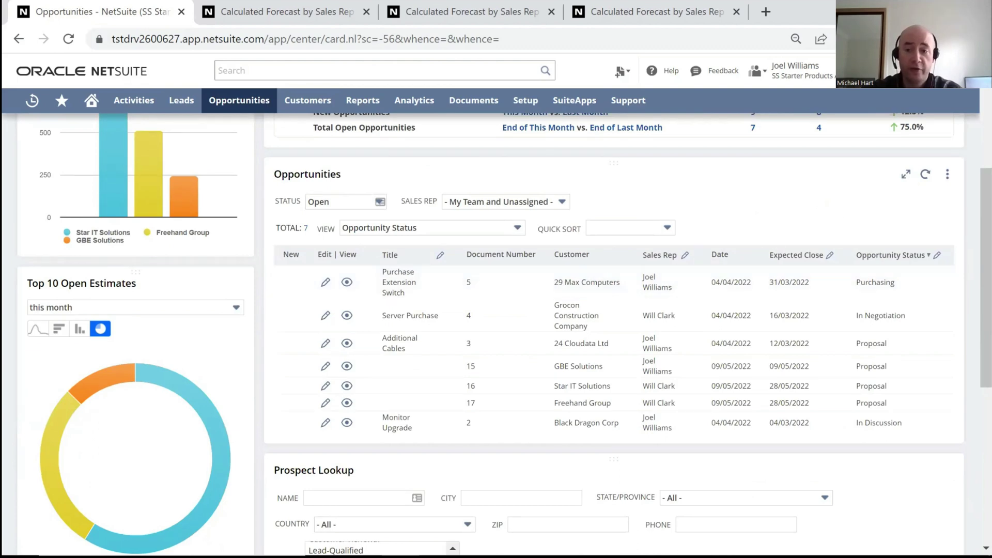
{"action": "left_click", "coordinate": [906, 174]}
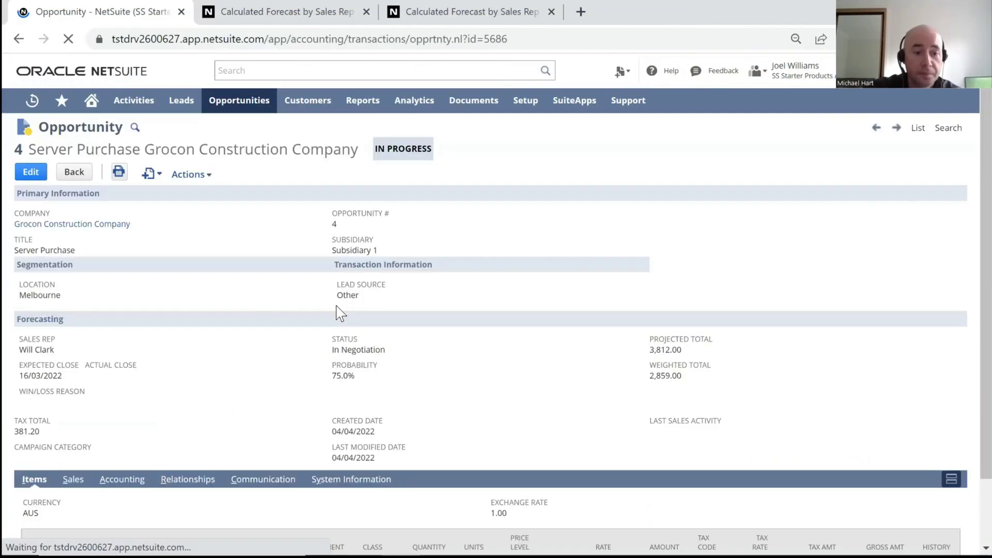
Review the server line item, then the opportunity's Communication, Activities and Files subtabs.
{"action": "scroll", "coordinate": [336, 314], "scroll_direction": "down", "scroll_amount": 2}
{"action": "scroll", "coordinate": [292, 316], "scroll_direction": "up", "scroll_amount": 2}
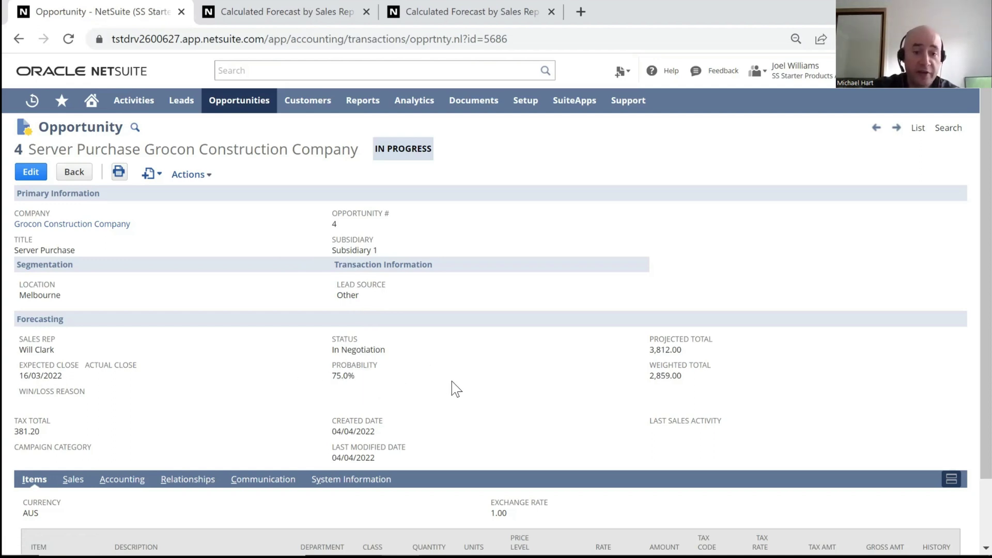
{"action": "scroll", "coordinate": [745, 284], "scroll_direction": "down", "scroll_amount": 2}
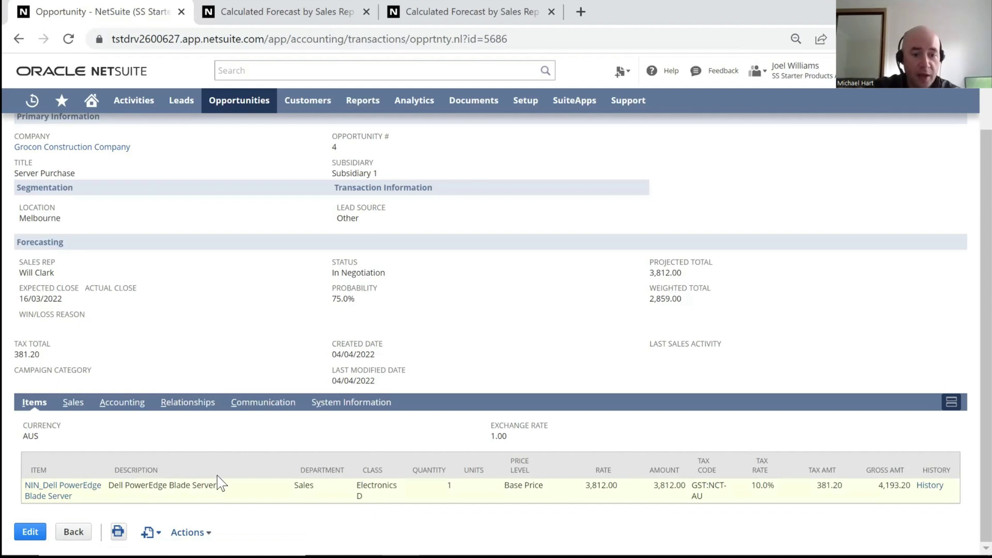
{"action": "left_click", "coordinate": [253, 403]}
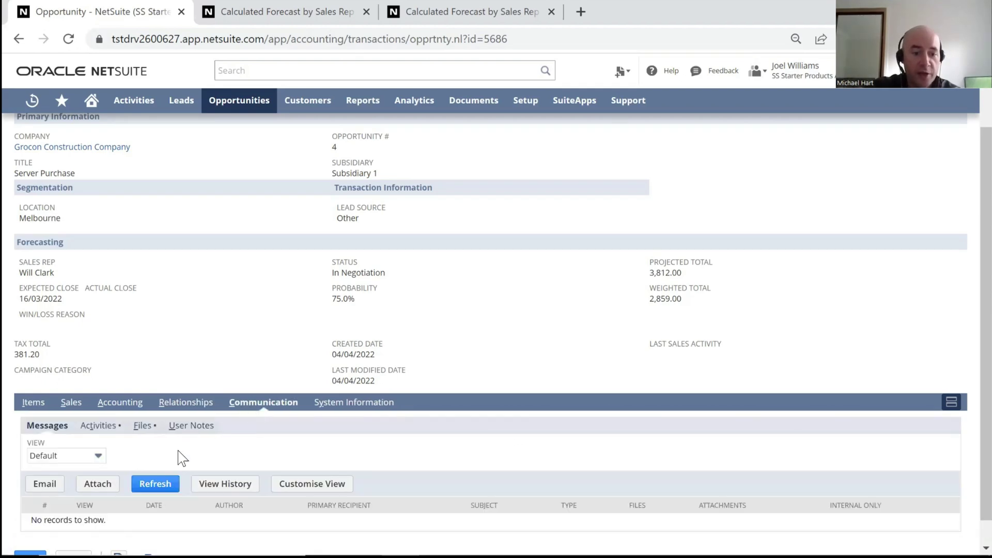
{"action": "left_click", "coordinate": [100, 426]}
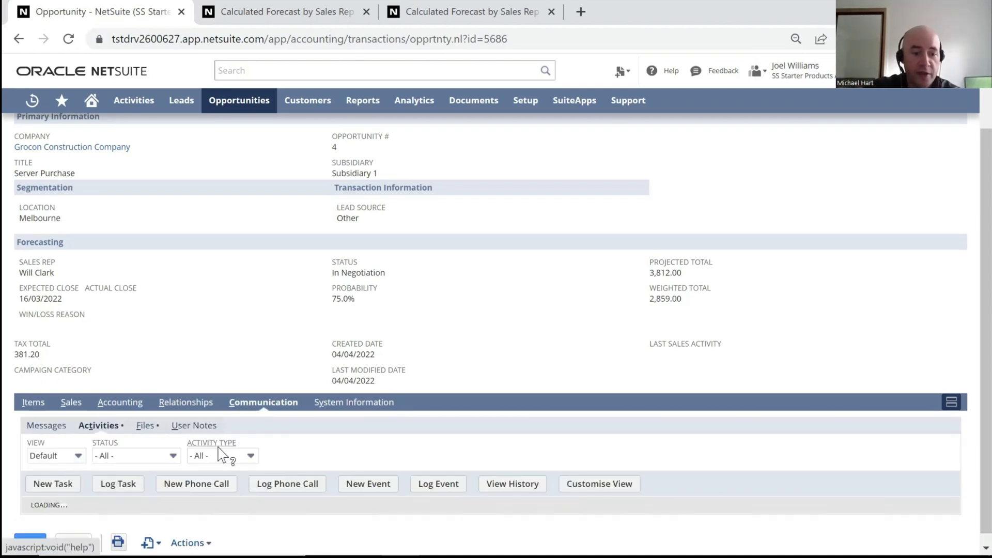
{"action": "scroll", "coordinate": [221, 455], "scroll_direction": "down", "scroll_amount": 2}
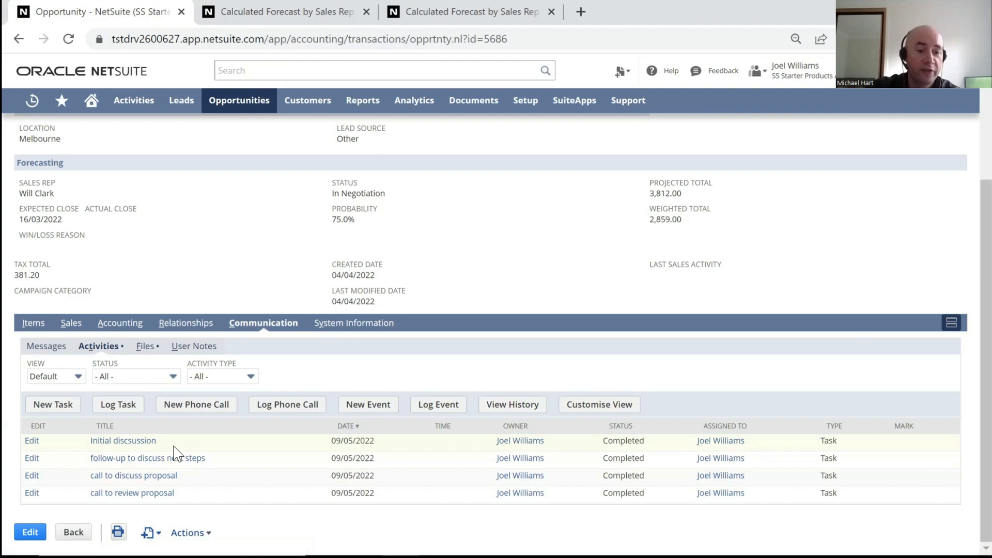
{"action": "left_click", "coordinate": [145, 346]}
{"action": "scroll", "coordinate": [223, 427], "scroll_direction": "down", "scroll_amount": 1}
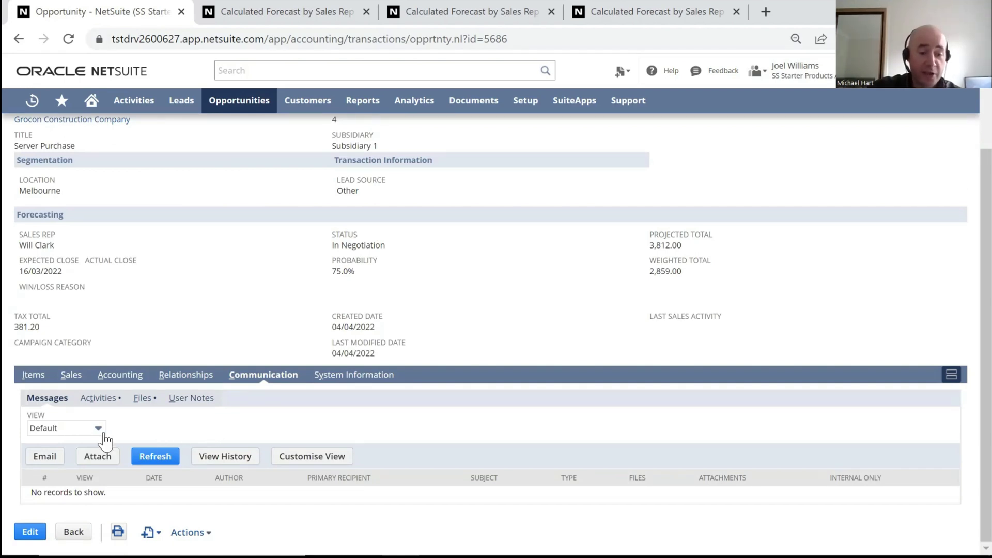
{"action": "left_click", "coordinate": [47, 460]}
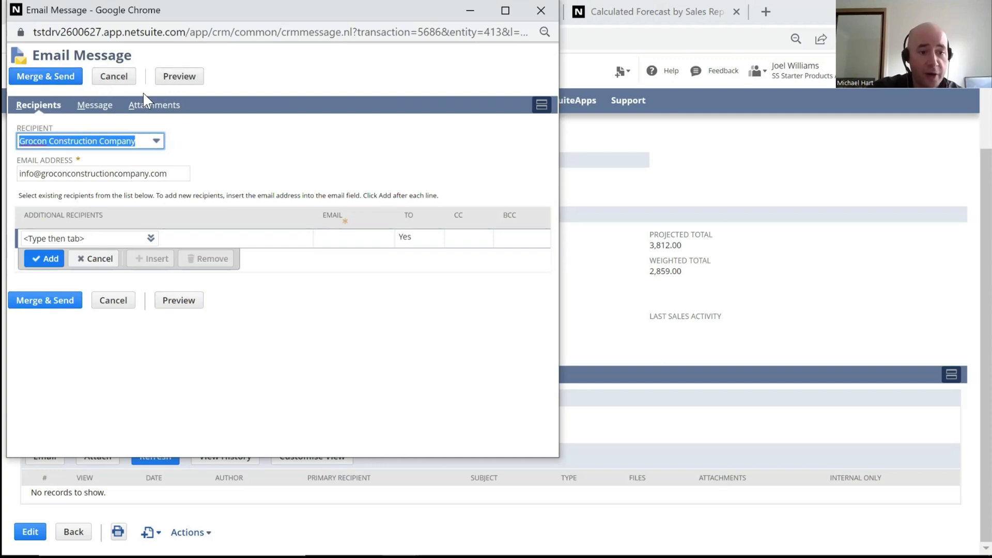
{"action": "left_click", "coordinate": [107, 106]}
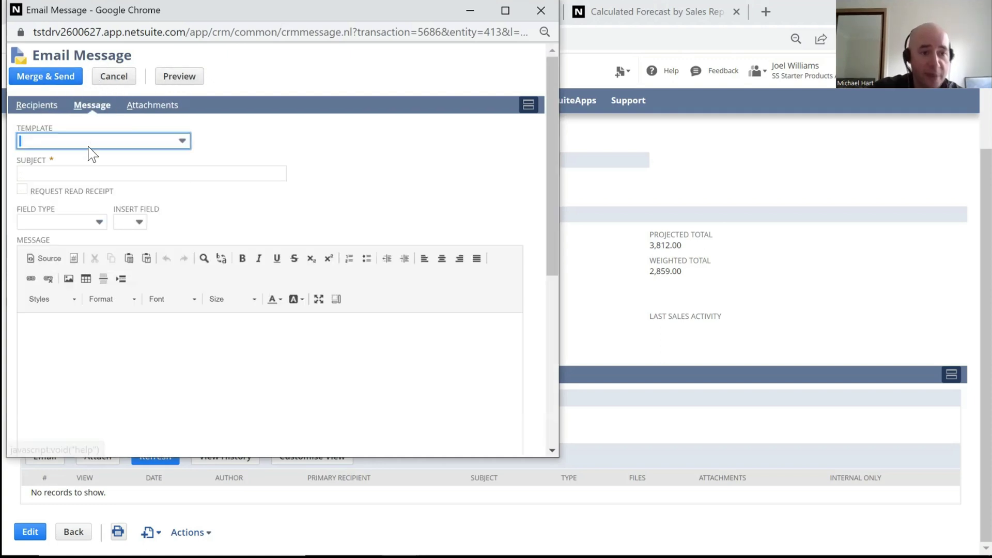
{"action": "scroll", "coordinate": [272, 316], "scroll_direction": "down", "scroll_amount": 1}
{"action": "scroll", "coordinate": [274, 259], "scroll_direction": "up", "scroll_amount": 1}
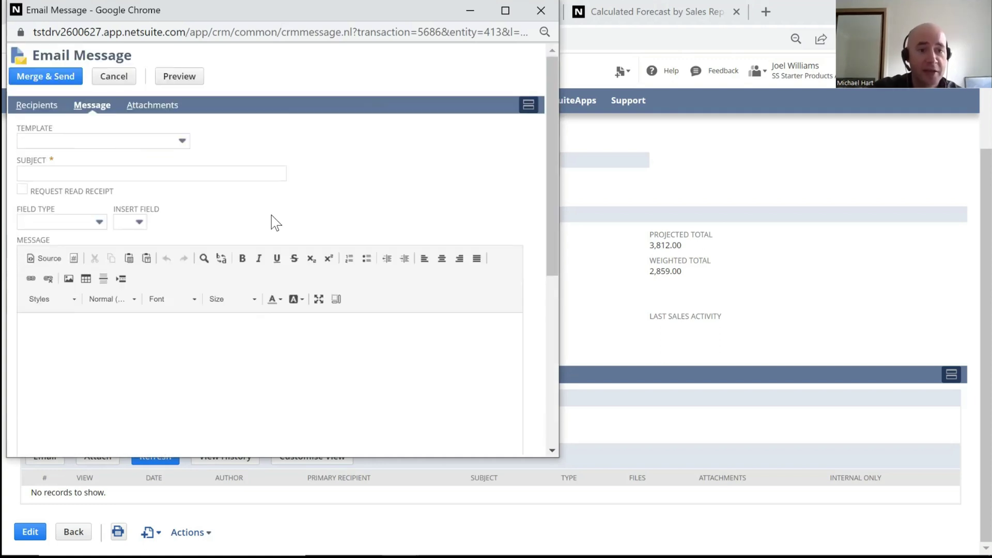
{"action": "left_click", "coordinate": [122, 78]}
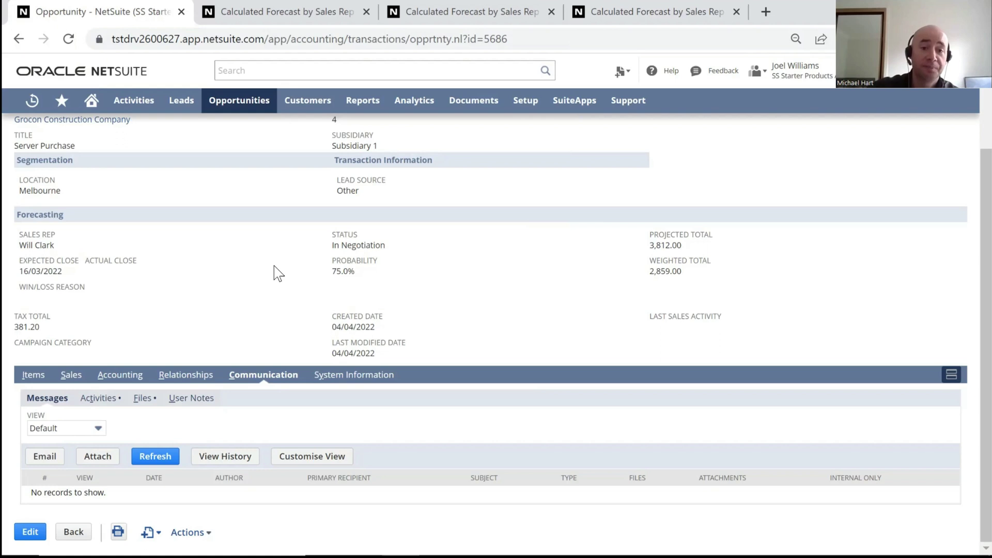
Enter 'jb elect' in the global Search box.
{"action": "mouse_move", "coordinate": [50, 106]}
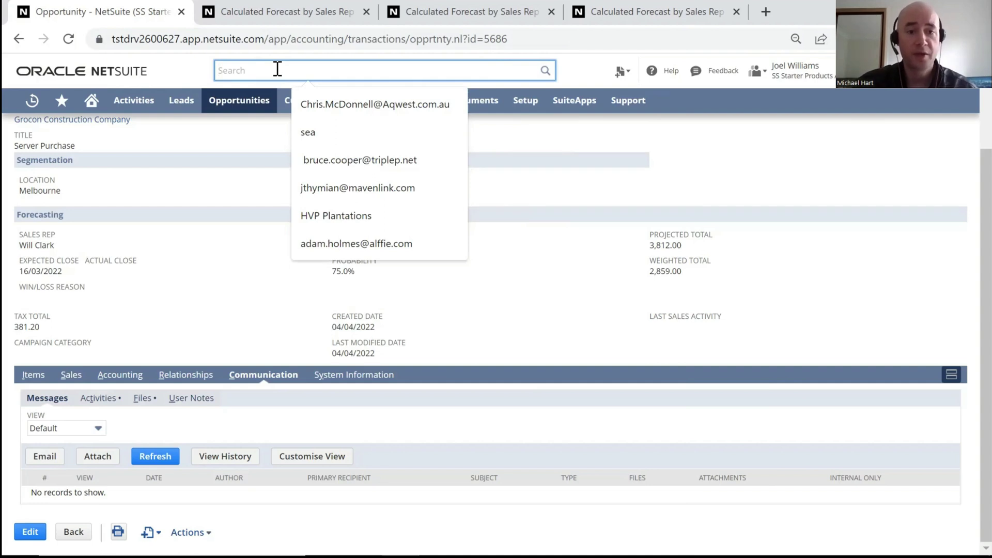
{"action": "type", "text": "j"}
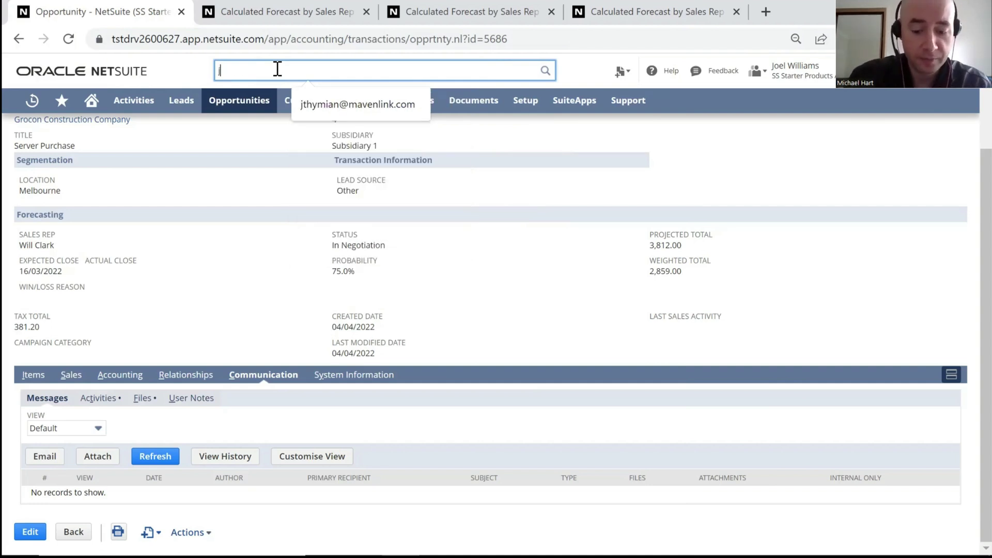
{"action": "type", "text": "b elect"}
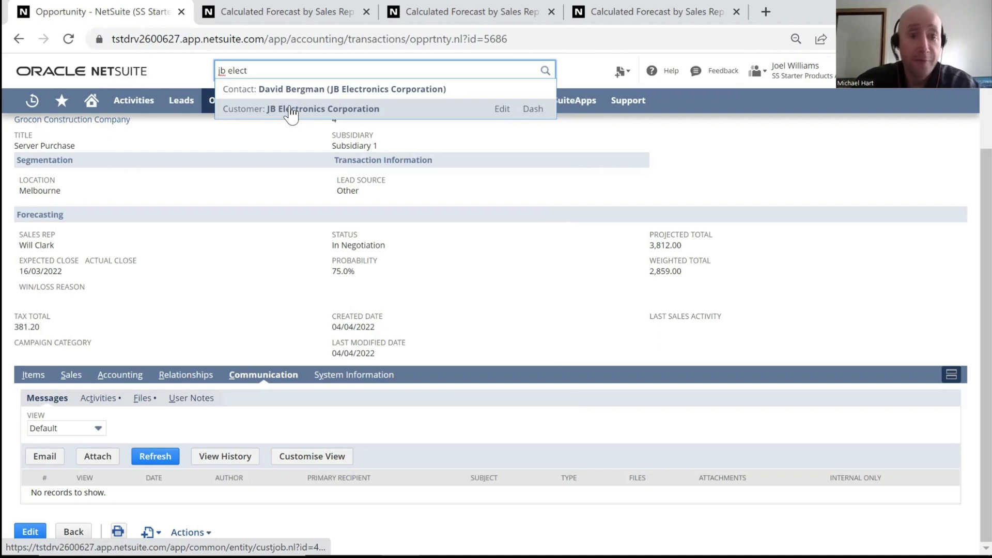
Open the Customer: JB Electronics Corporation result and scroll through its fields and Sales subtab.
{"action": "left_click", "coordinate": [292, 114]}
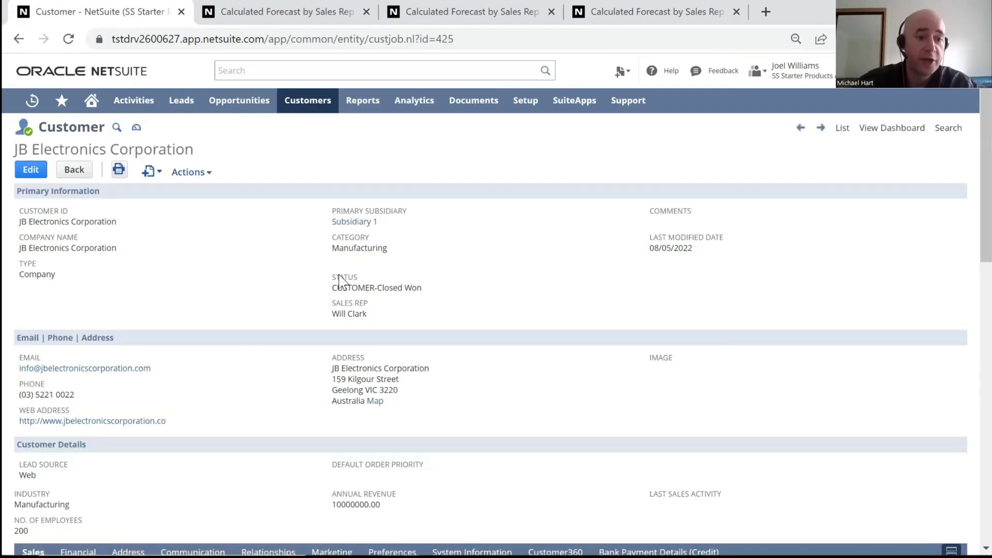
{"action": "scroll", "coordinate": [361, 286], "scroll_direction": "down", "scroll_amount": 3}
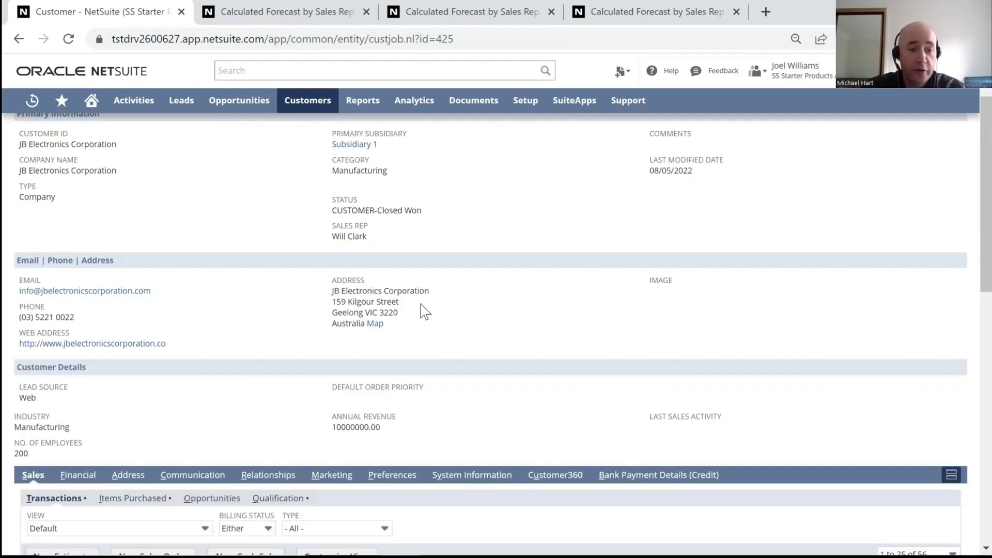
{"action": "scroll", "coordinate": [470, 379], "scroll_direction": "down", "scroll_amount": 3}
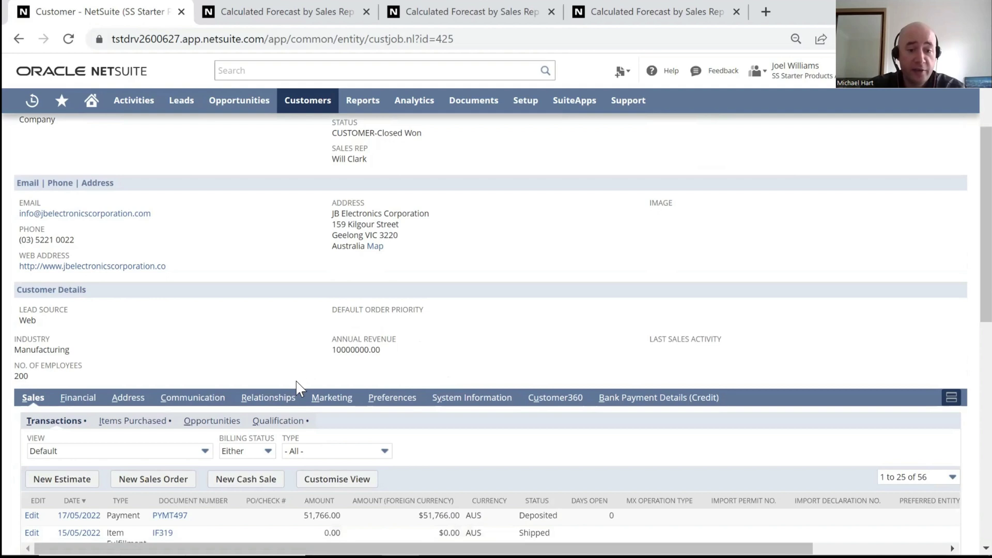
{"action": "scroll", "coordinate": [352, 390], "scroll_direction": "down", "scroll_amount": 9}
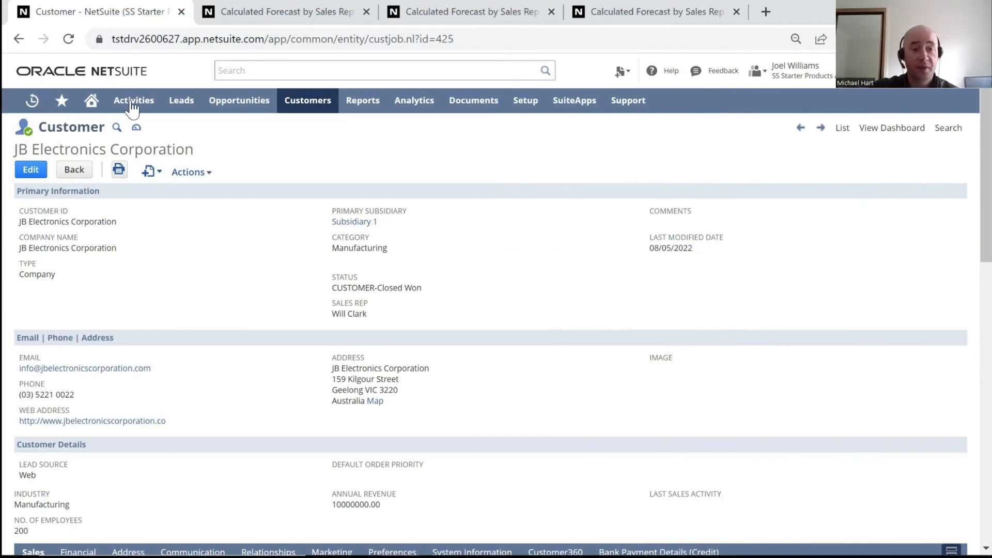
Browse the May activities calendar, open the 8 May Call to discuss proposal task, then return Home.
{"action": "mouse_move", "coordinate": [133, 106]}
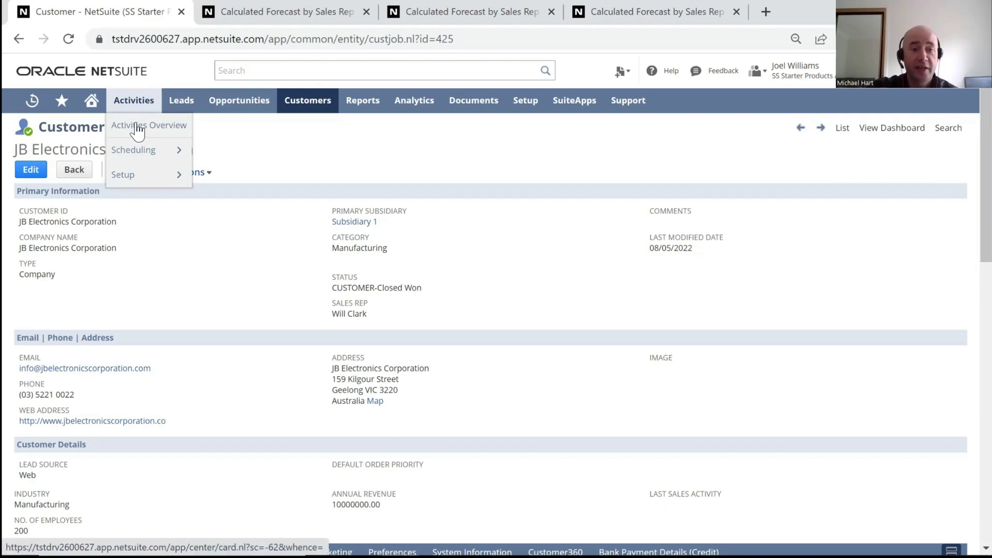
{"action": "left_click", "coordinate": [137, 125]}
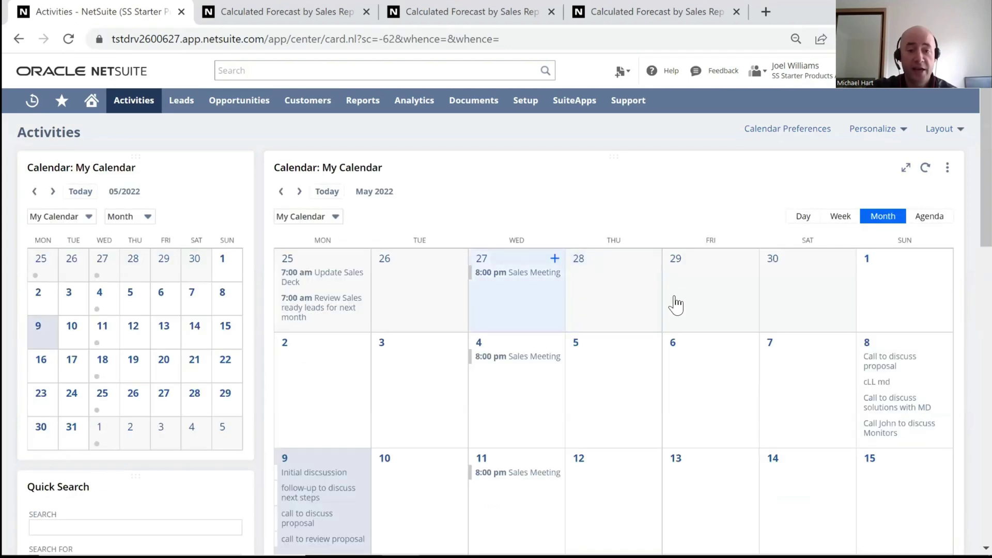
{"action": "scroll", "coordinate": [664, 283], "scroll_direction": "down", "scroll_amount": 2}
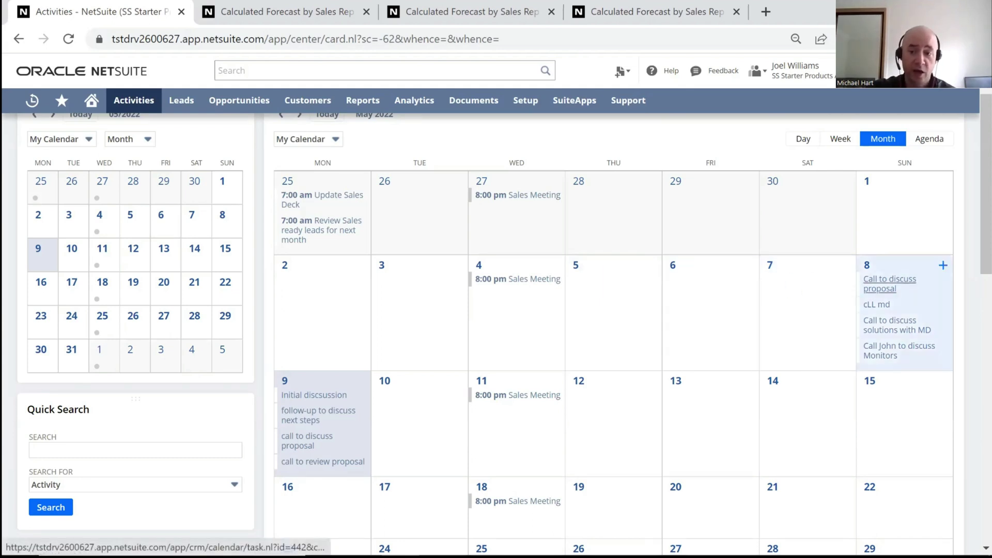
{"action": "left_click", "coordinate": [889, 284]}
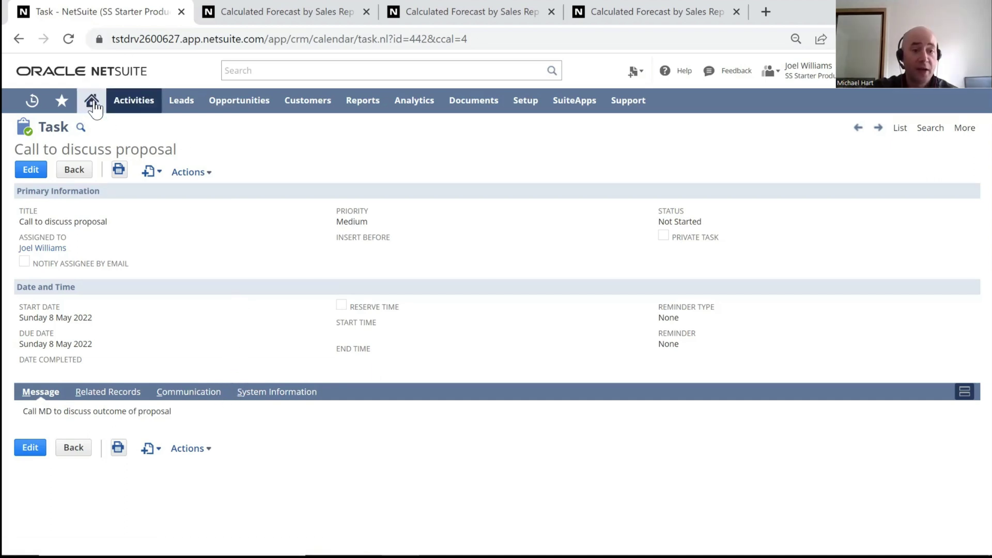
{"action": "left_click", "coordinate": [106, 127]}
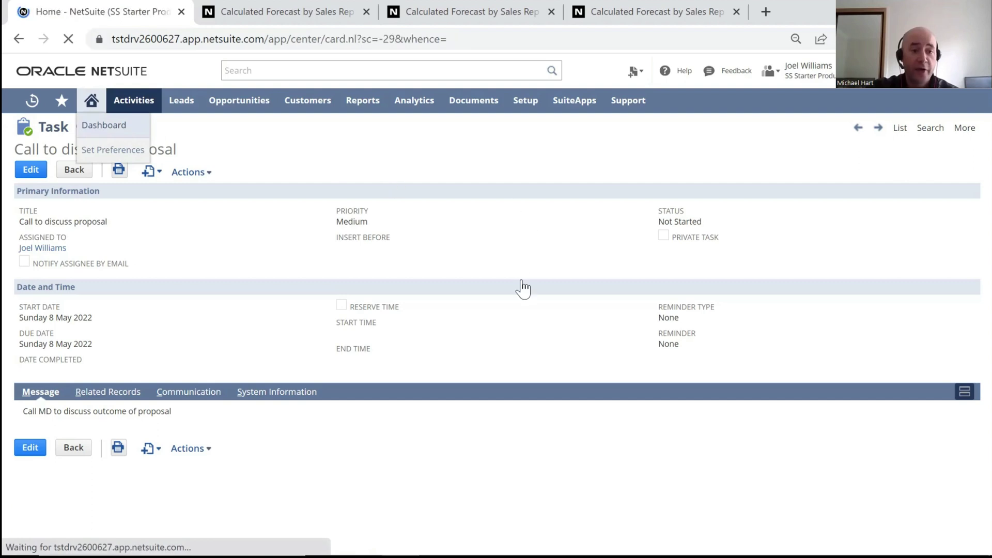